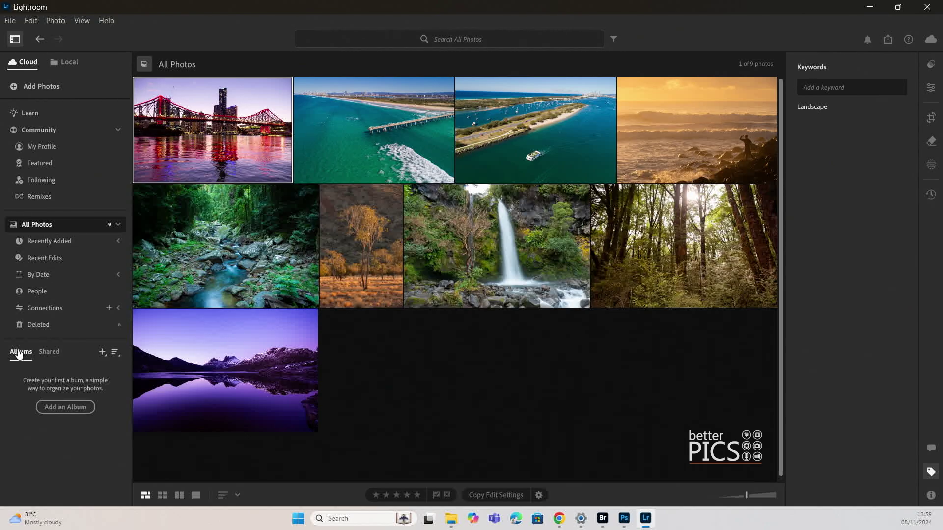
- Start a new smart album from the Albums + menu, title it Landscapes, and check the Folder choices
{"action": "left_click", "coordinate": [102, 353]}
{"action": "left_click", "coordinate": [103, 353]}
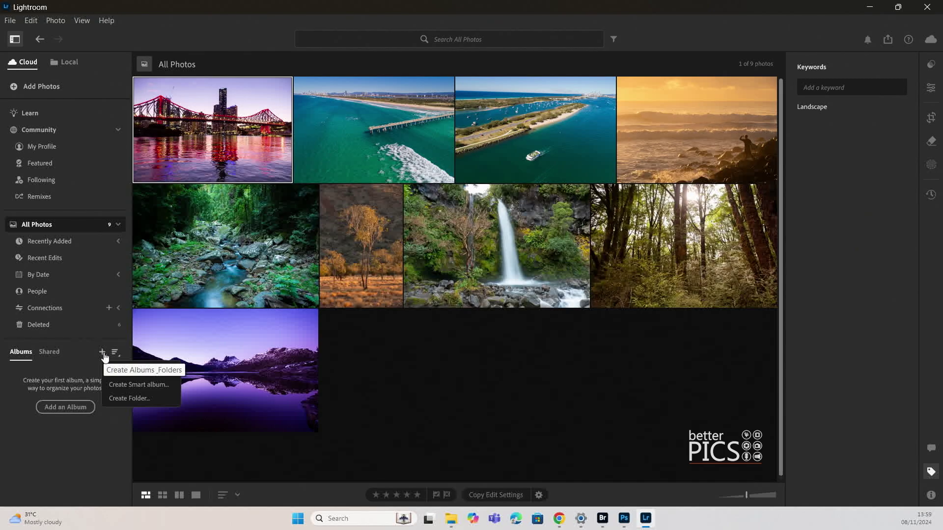
{"action": "left_click", "coordinate": [121, 385]}
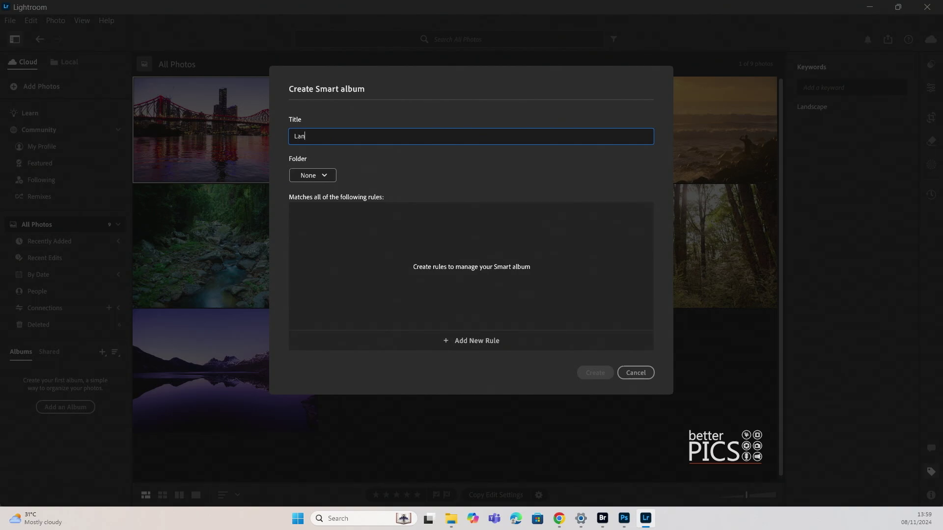
{"action": "type", "text": "dscapes"}
{"action": "left_click", "coordinate": [318, 178]}
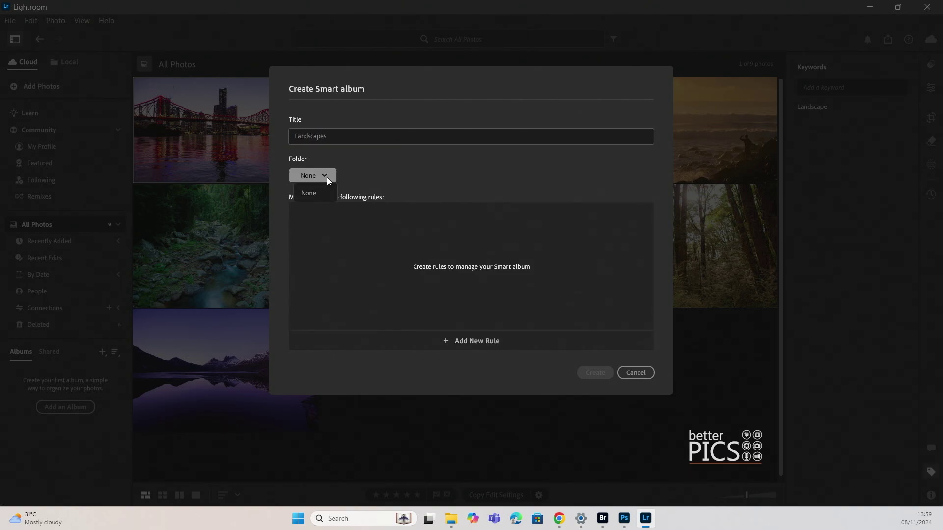
{"action": "left_click", "coordinate": [327, 178]}
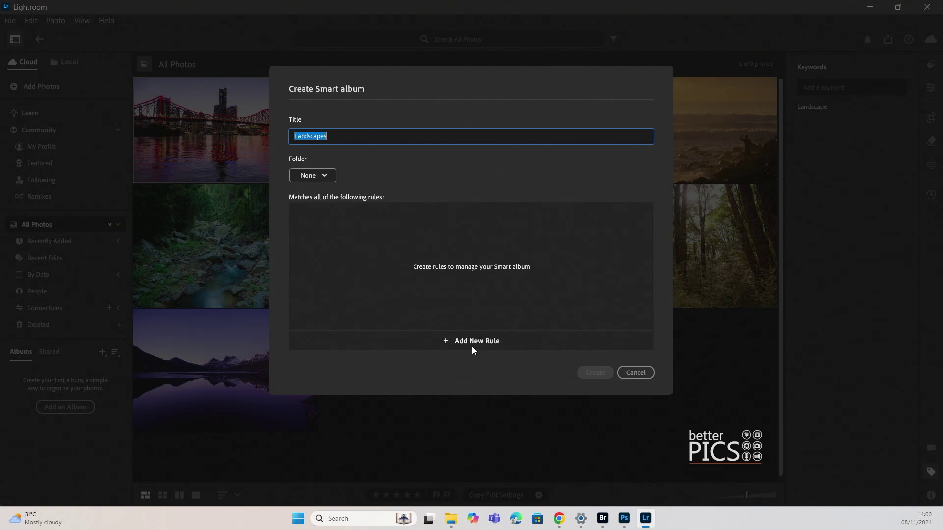
- Add a rule matching the landscape keyword and create the album, which gathers 5 of 9 photos
{"action": "left_click", "coordinate": [472, 340]}
{"action": "key", "text": "Tab"}
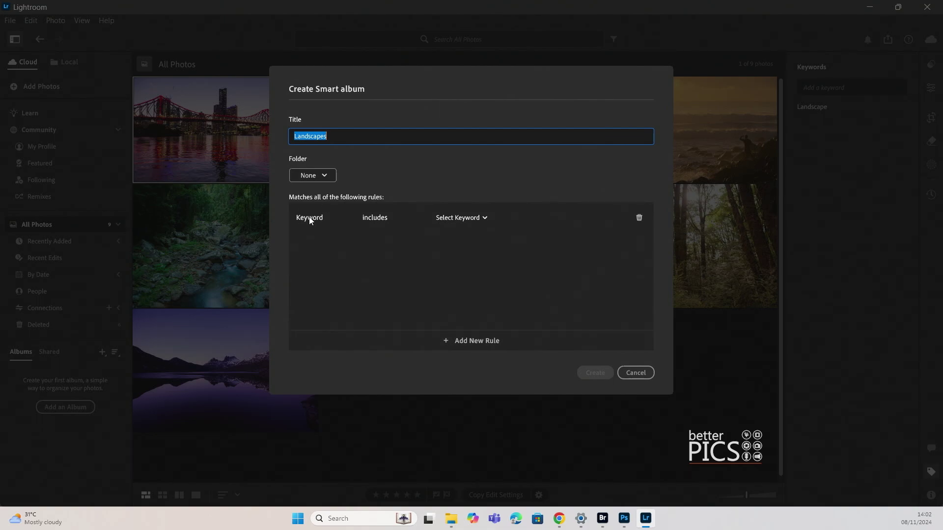
{"action": "left_click", "coordinate": [483, 219]}
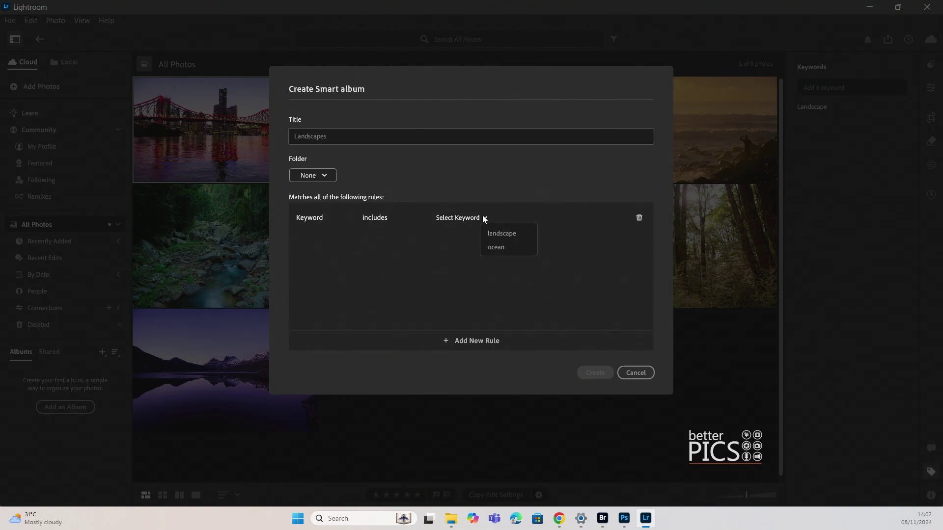
{"action": "key", "text": "Escape"}
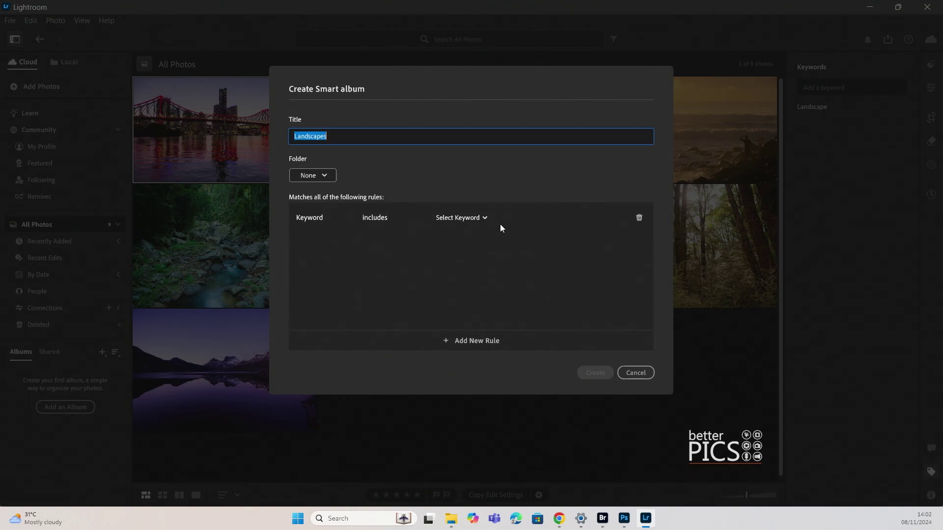
{"action": "left_click", "coordinate": [473, 221]}
{"action": "left_click", "coordinate": [488, 237]}
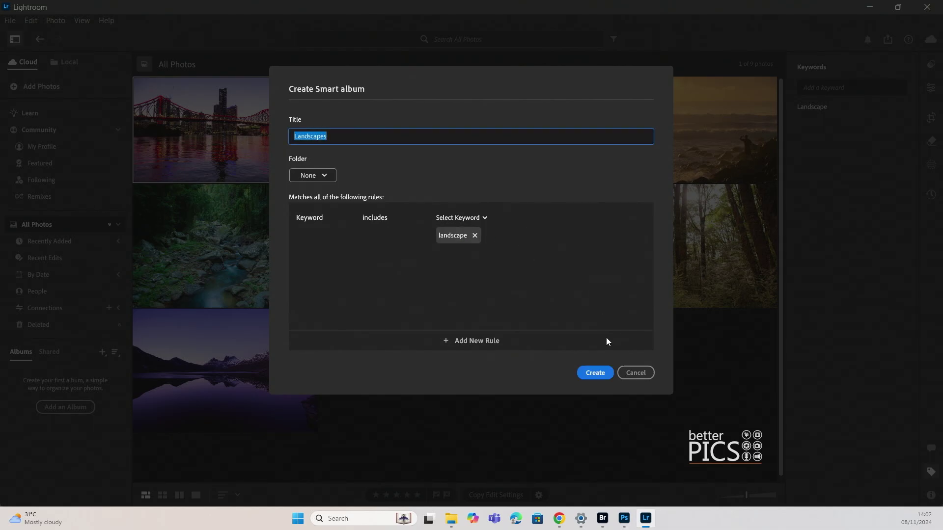
{"action": "left_click", "coordinate": [599, 374]}
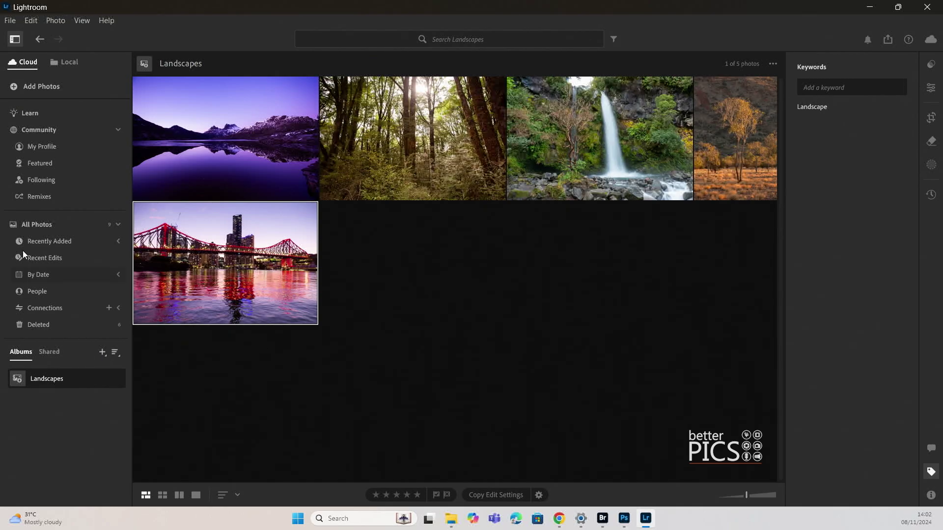
- Return to All Photos and confirm the pier, harbour and sunset shots carry the Ocean keyword
{"action": "left_click", "coordinate": [44, 225]}
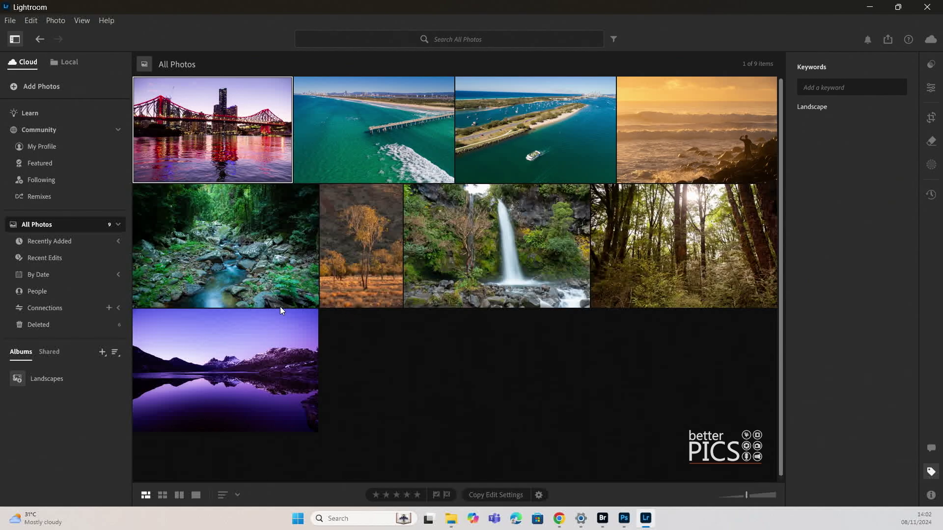
{"action": "left_click", "coordinate": [375, 149]}
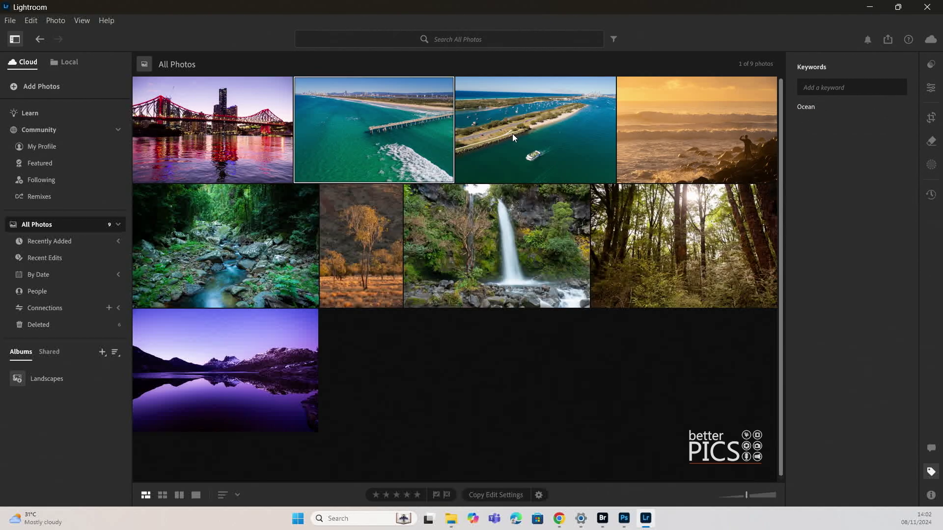
{"action": "left_click", "coordinate": [527, 134]}
{"action": "left_click", "coordinate": [681, 141]}
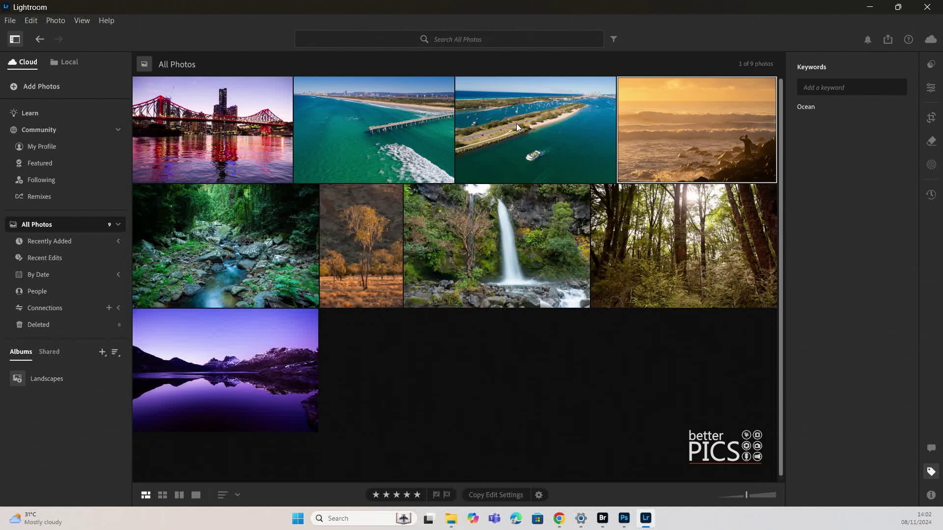
{"action": "left_click", "coordinate": [482, 138]}
{"action": "left_click", "coordinate": [419, 141]}
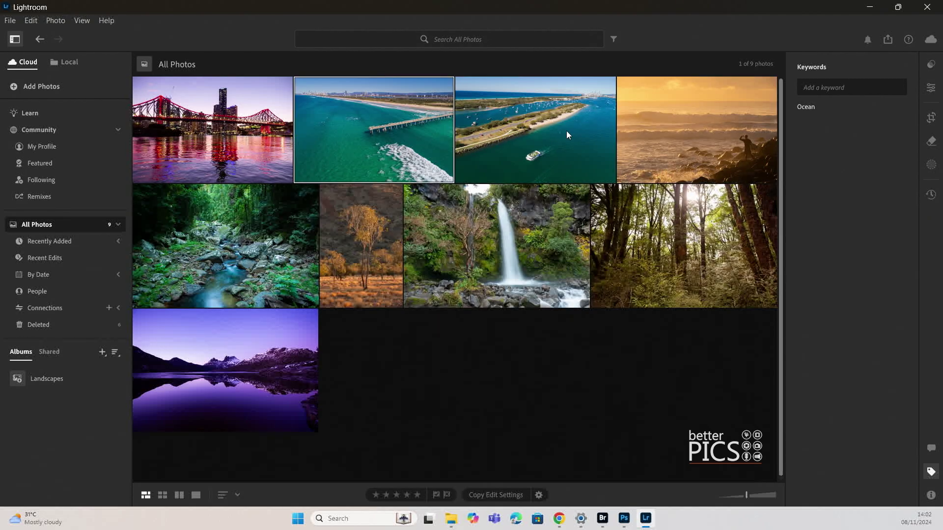
{"action": "left_click", "coordinate": [550, 123]}
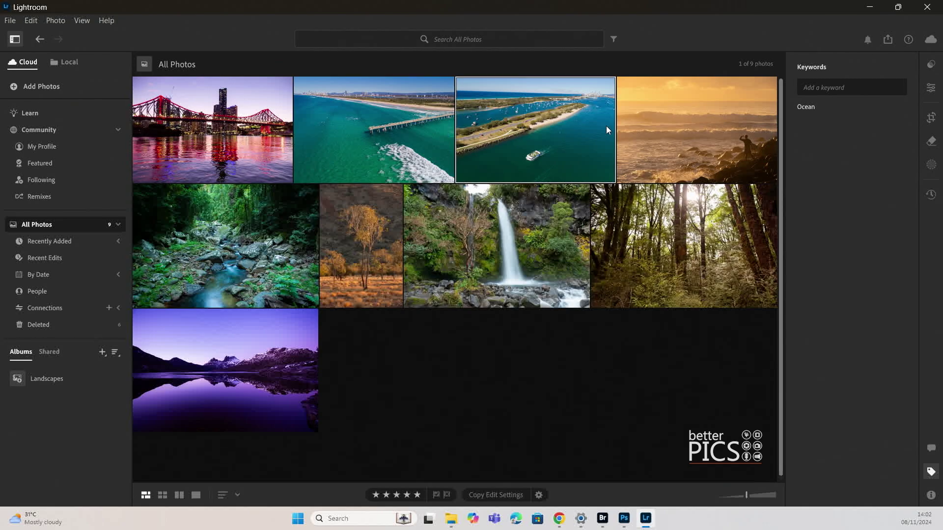
{"action": "left_click", "coordinate": [629, 126]}
{"action": "left_click", "coordinate": [102, 357]}
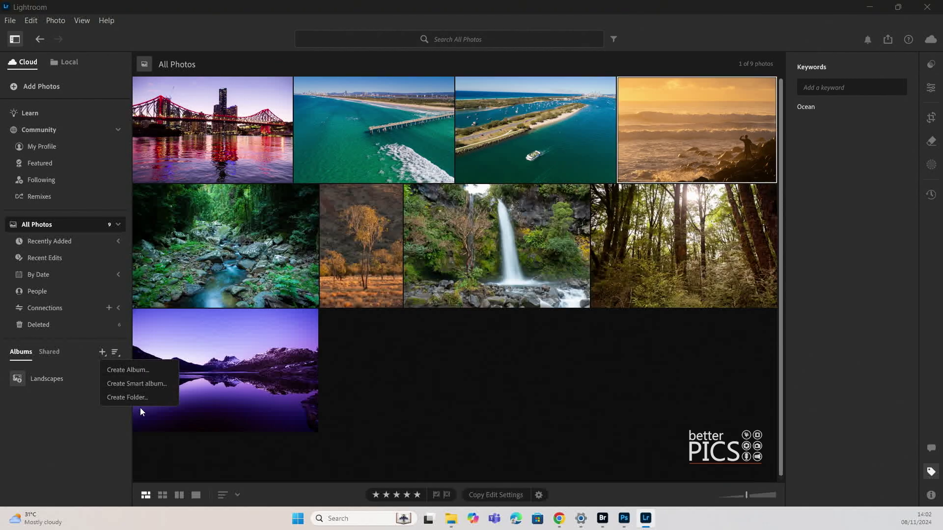
- Title a new smart album Ocean, add a rule matching the ocean keyword, and create it
{"action": "left_click", "coordinate": [151, 383]}
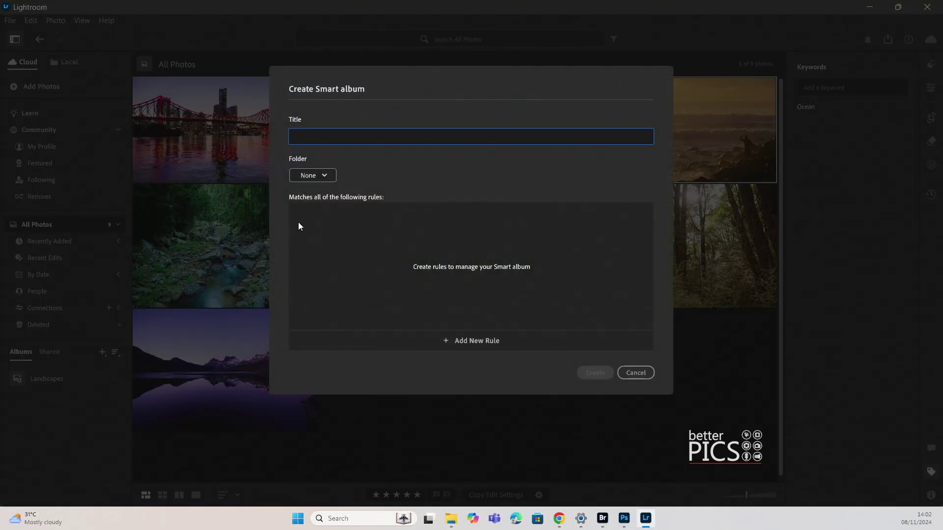
{"action": "type", "text": "Oceans"}
{"action": "key", "text": "ctrl+a"}
{"action": "left_click", "coordinate": [472, 340]}
{"action": "left_click", "coordinate": [462, 218]}
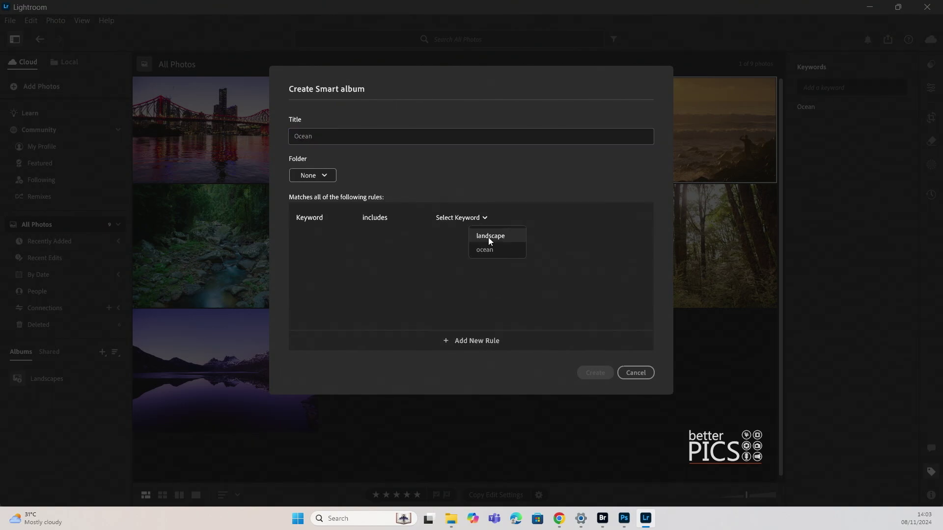
{"action": "left_click", "coordinate": [475, 218]}
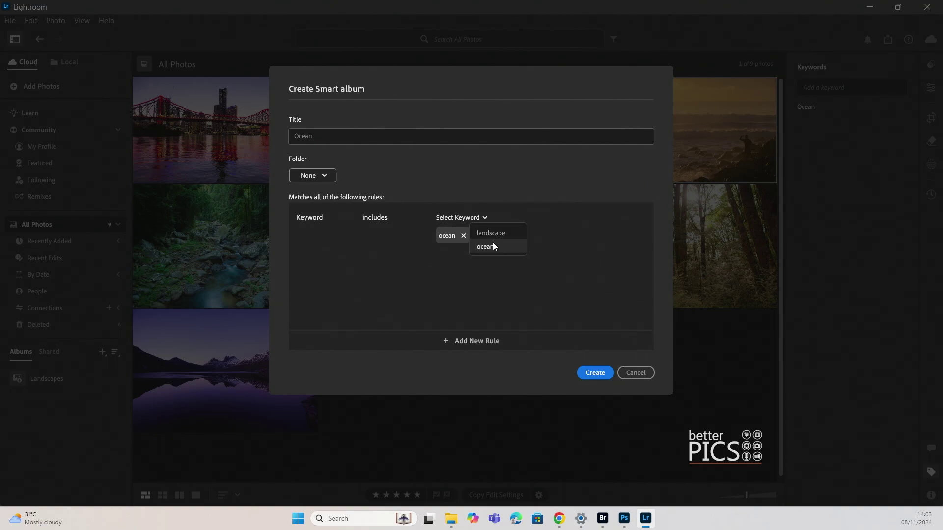
{"action": "left_click", "coordinate": [440, 252]}
{"action": "left_click", "coordinate": [597, 374]}
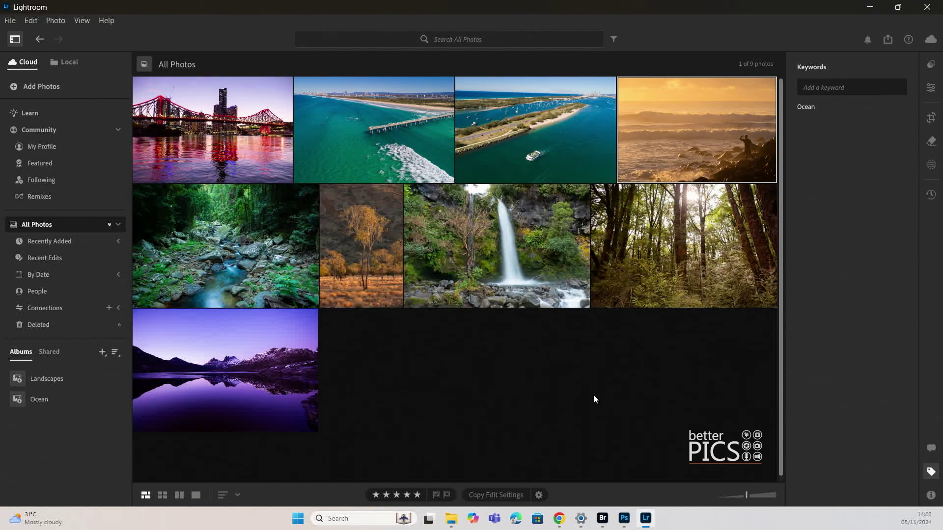
- Open the Ocean album and step through its photos
{"action": "left_click", "coordinate": [65, 402]}
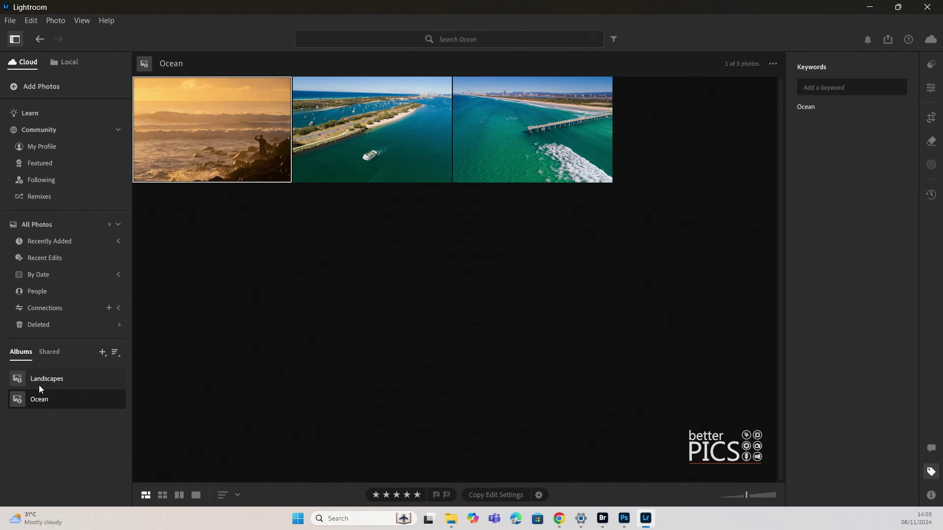
{"action": "left_click", "coordinate": [240, 253]}
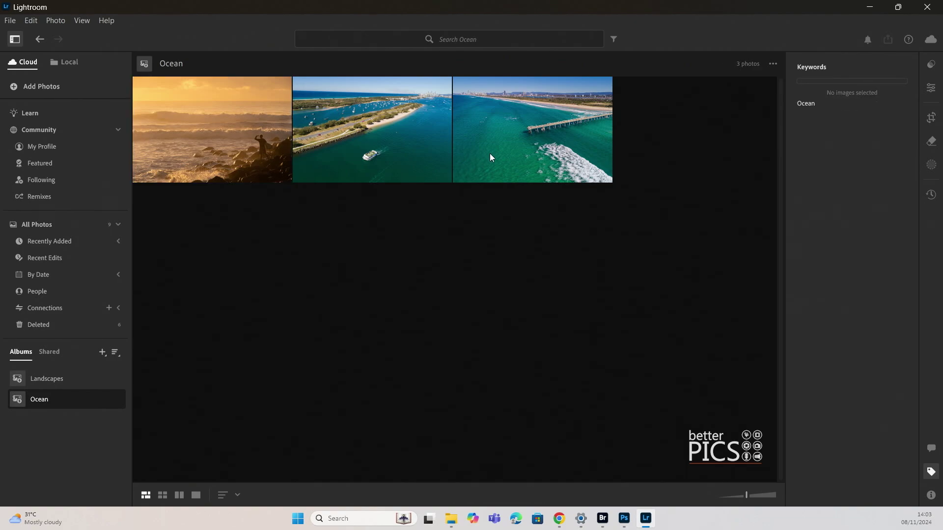
{"action": "left_click", "coordinate": [490, 157]}
{"action": "left_click", "coordinate": [350, 163]}
{"action": "key", "text": "Left"}
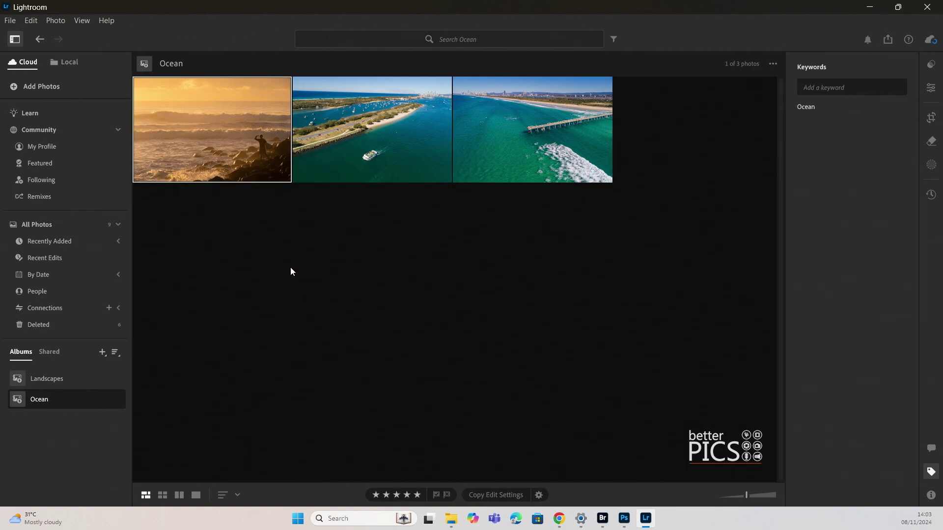
- Switch between Landscapes and Ocean, ending on the five-photo Landscapes album
{"action": "left_click", "coordinate": [54, 383]}
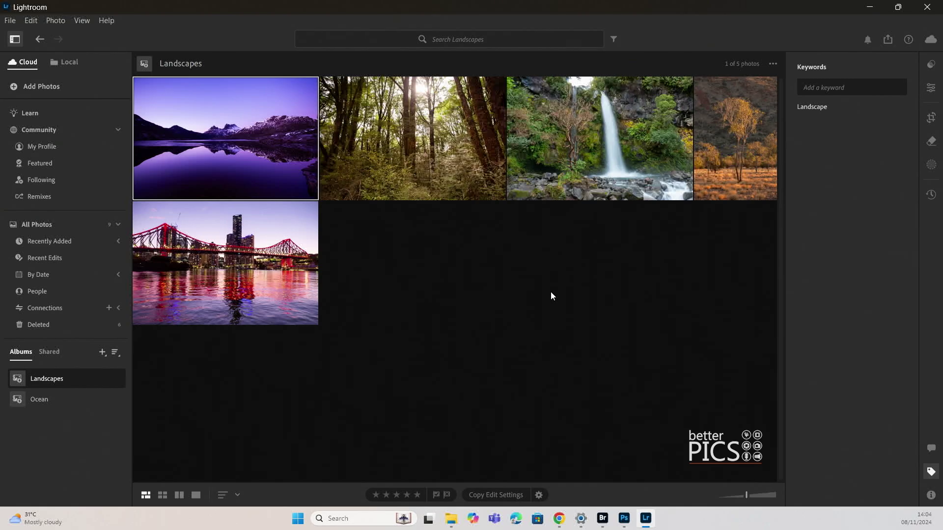
{"action": "left_click", "coordinate": [39, 399]}
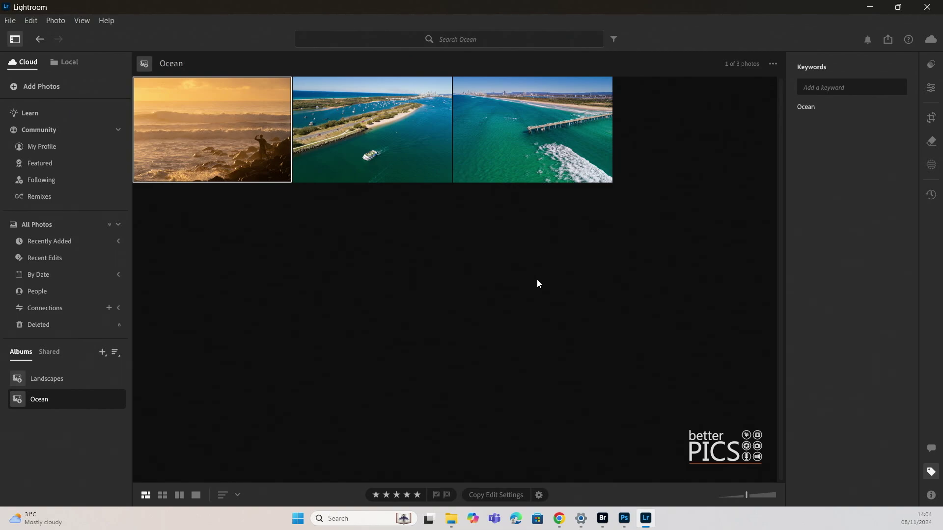
{"action": "left_click", "coordinate": [47, 378]}
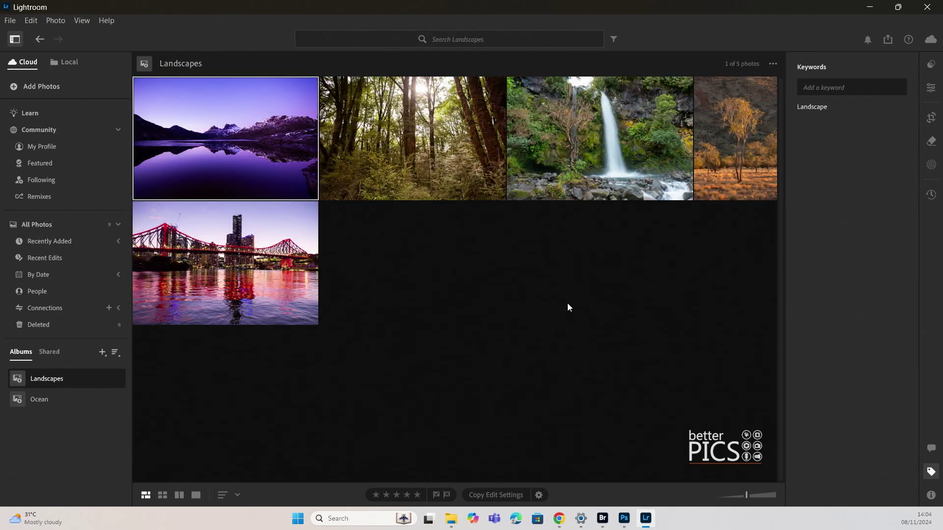